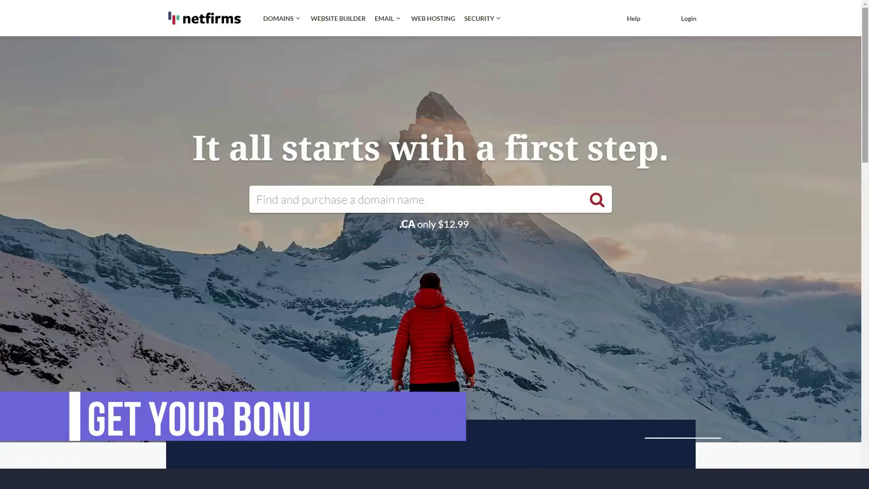
scroll(435, 245, down, 5)
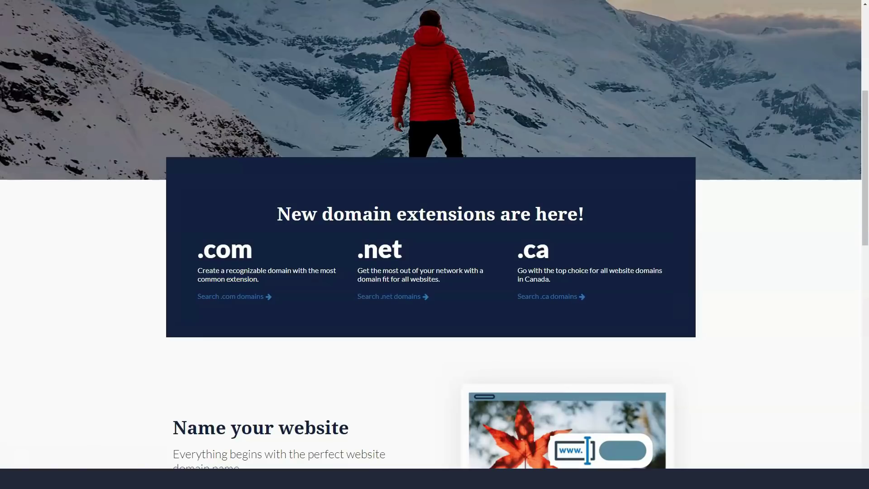
scroll(435, 245, down, 5)
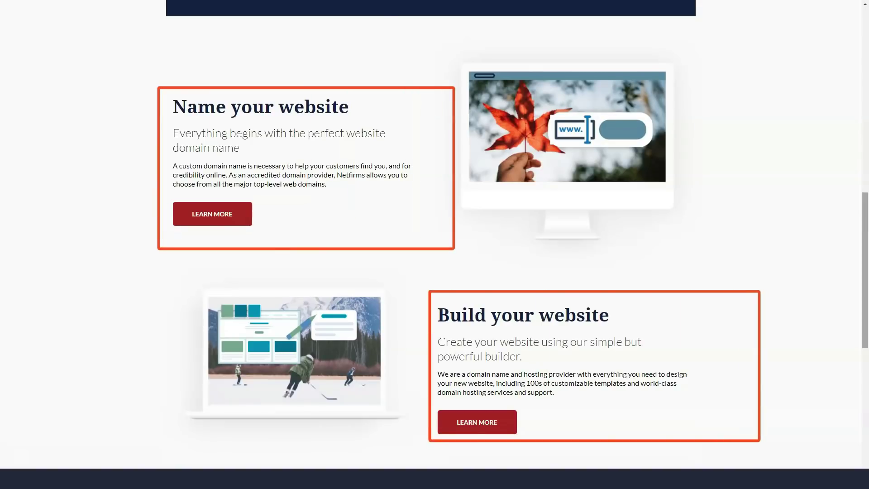
scroll(435, 245, down, 5)
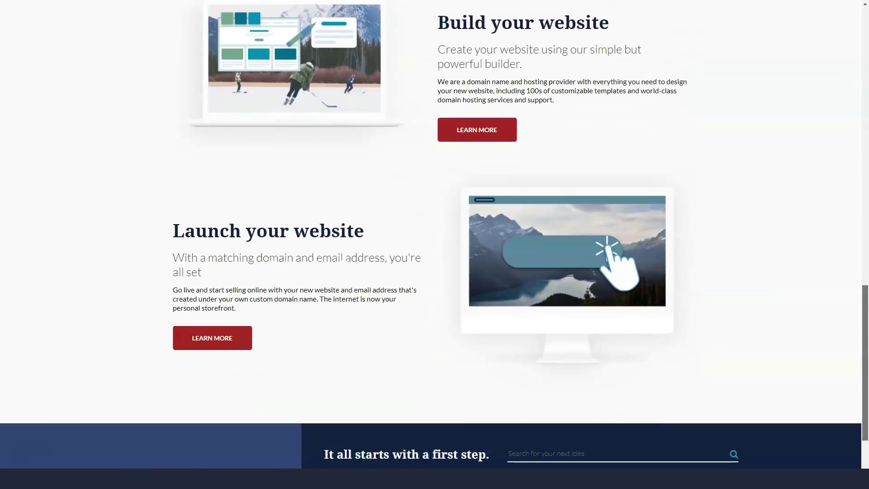
scroll(435, 244, down, 3)
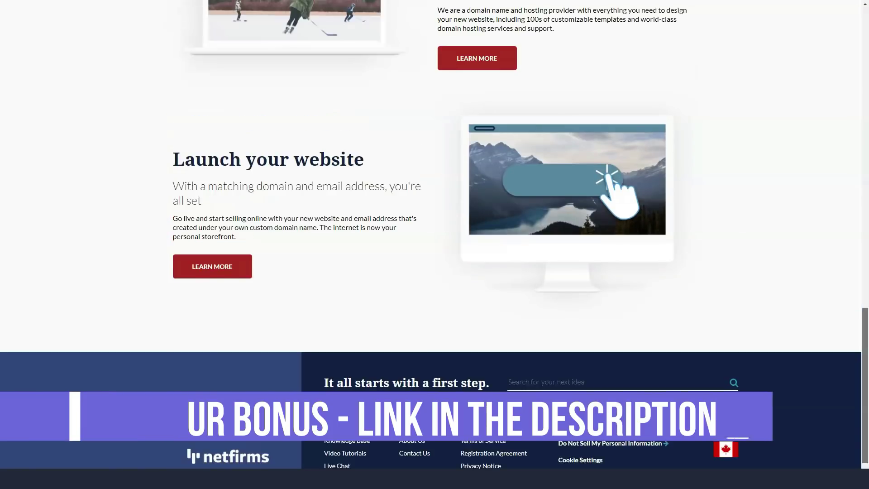
scroll(435, 244, up, 15)
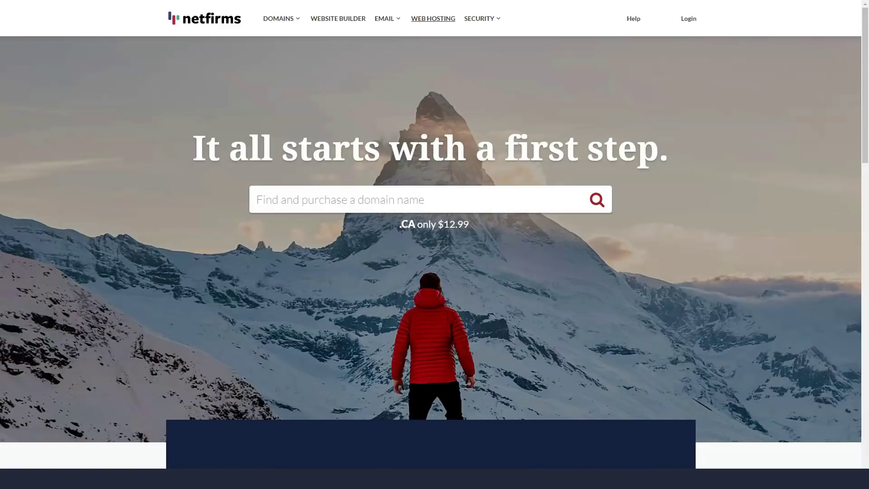
Open the web hosting plans and jump to their comparison table
click(433, 18)
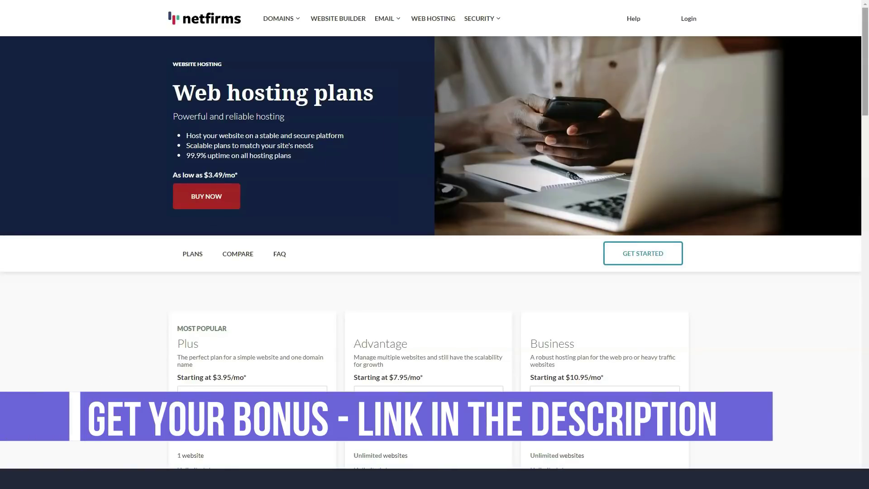
scroll(434, 271, down, 5)
scroll(435, 271, down, 3)
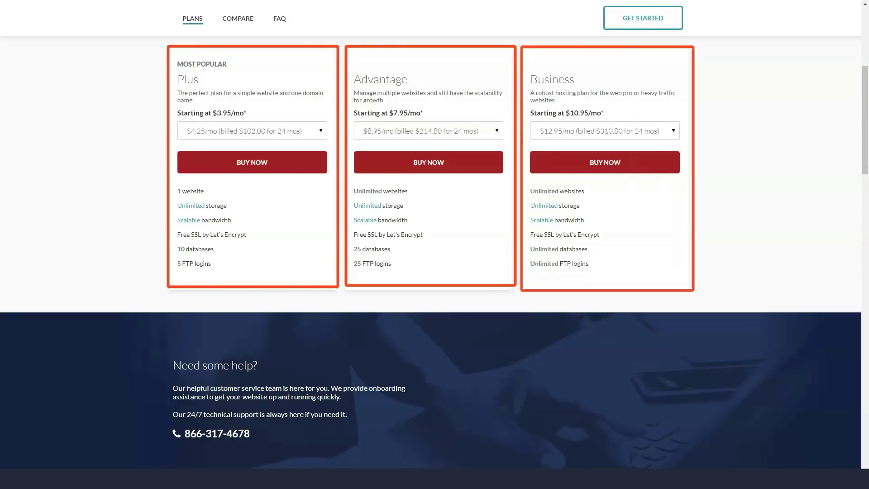
scroll(434, 245, up, 5)
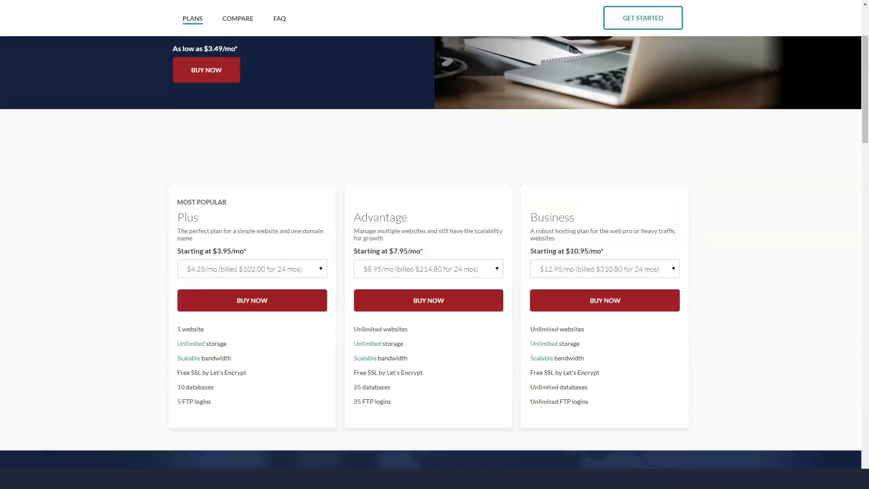
scroll(434, 245, up, 3)
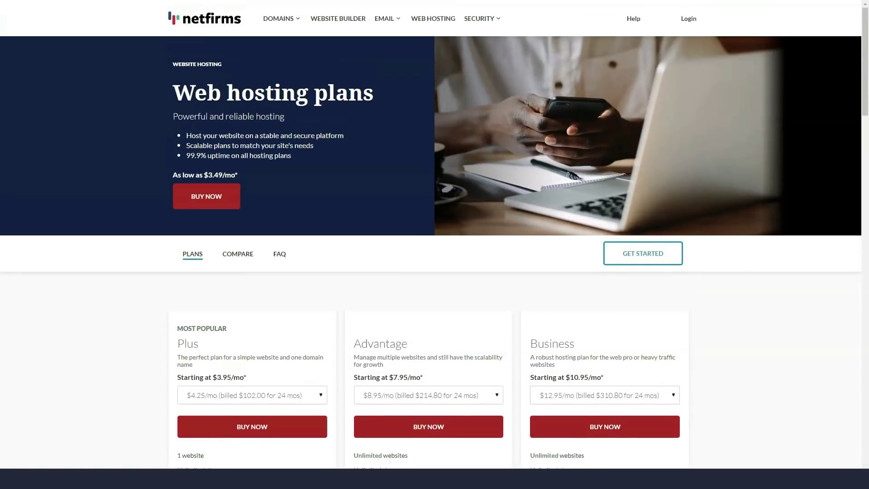
click(237, 253)
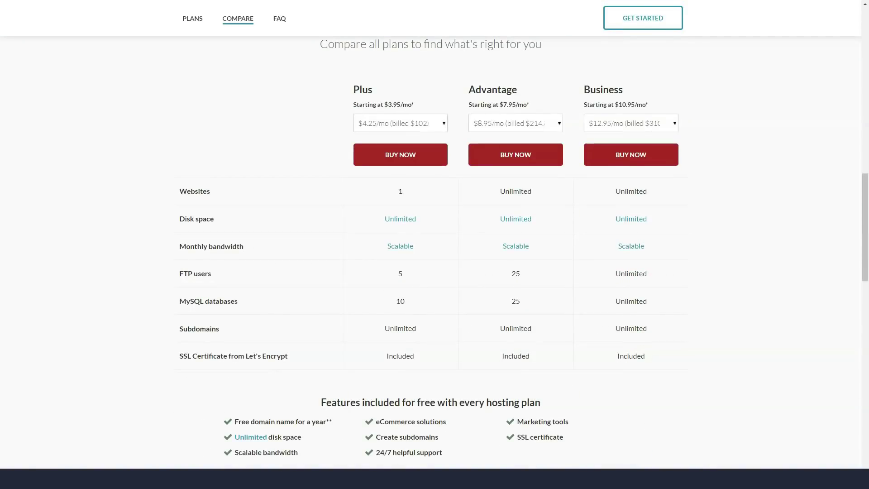
drag(864, 228, 864, 324)
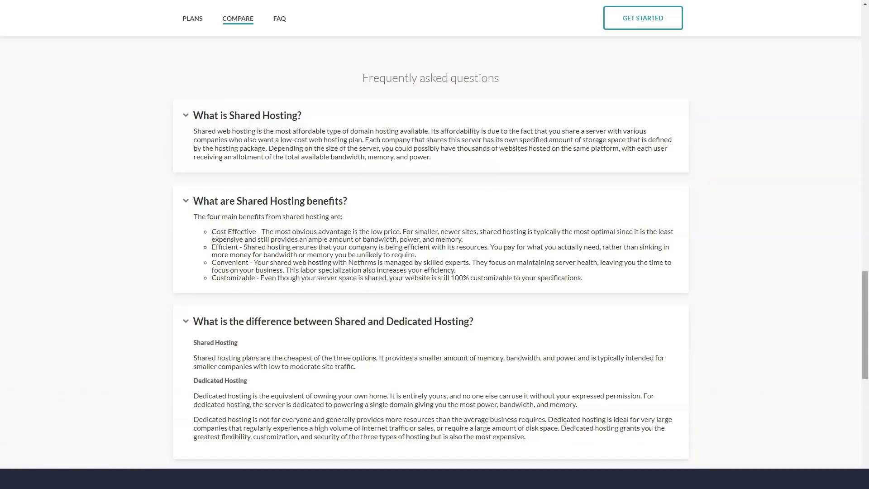
scroll(434, 272, down, 5)
scroll(434, 272, down, 5)
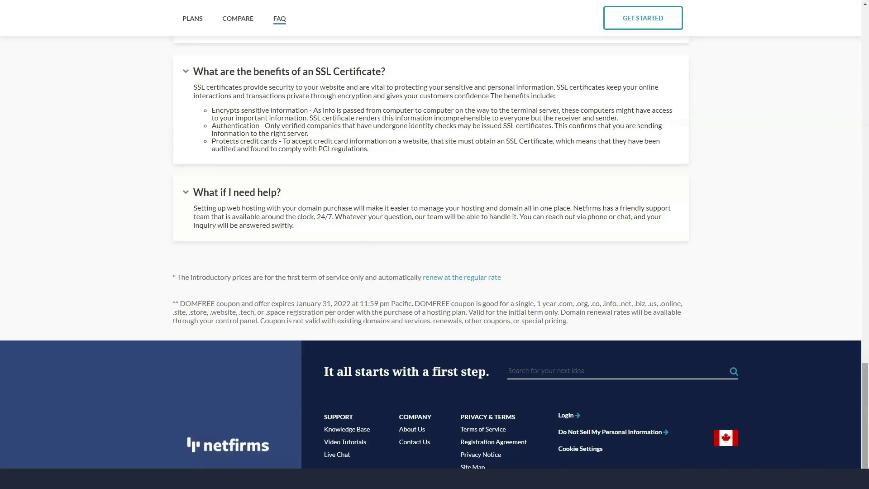
scroll(435, 244, down, 2)
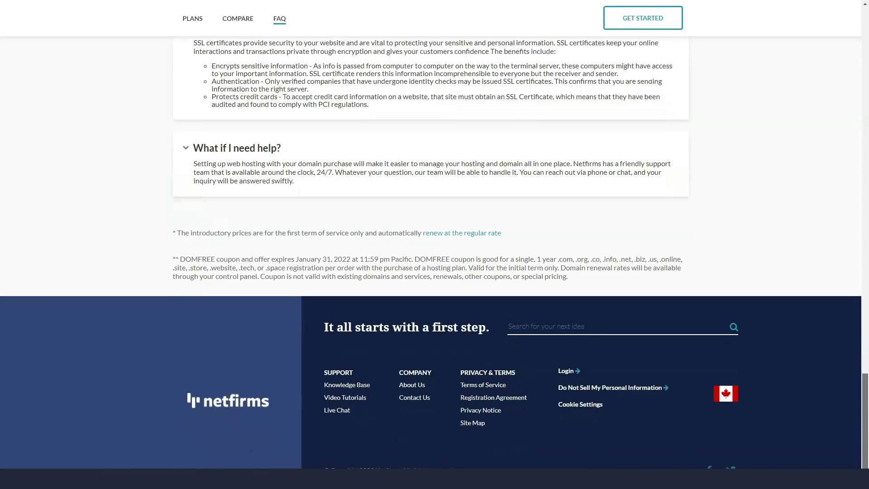
scroll(434, 245, down, 1)
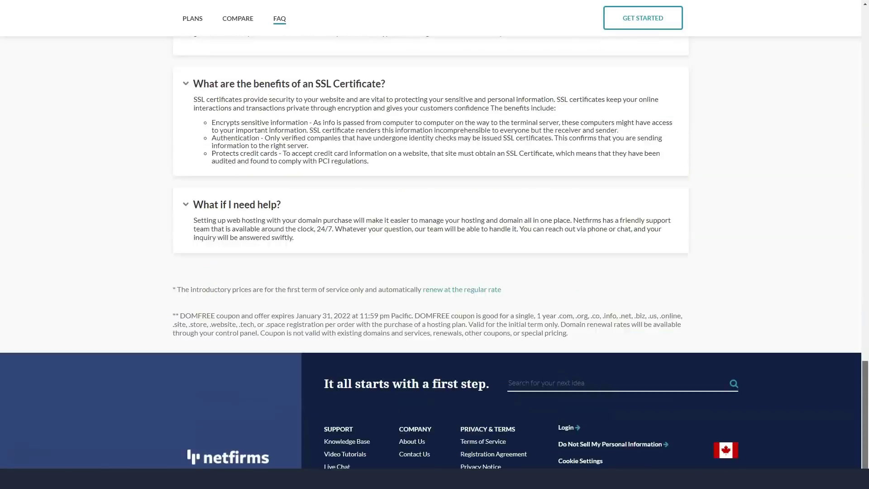
scroll(434, 245, up, 15)
scroll(435, 245, up, 10)
scroll(435, 244, up, 2)
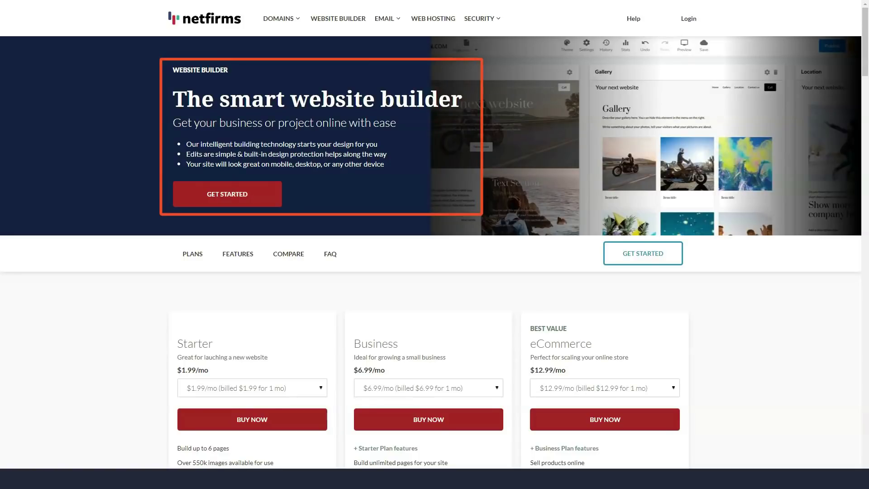
scroll(435, 272, down, 3)
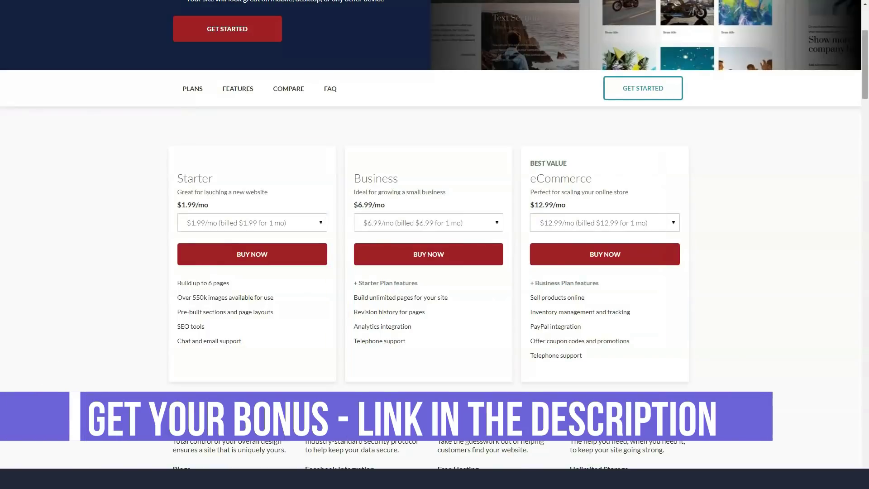
scroll(435, 245, down, 5)
scroll(435, 245, down, 5)
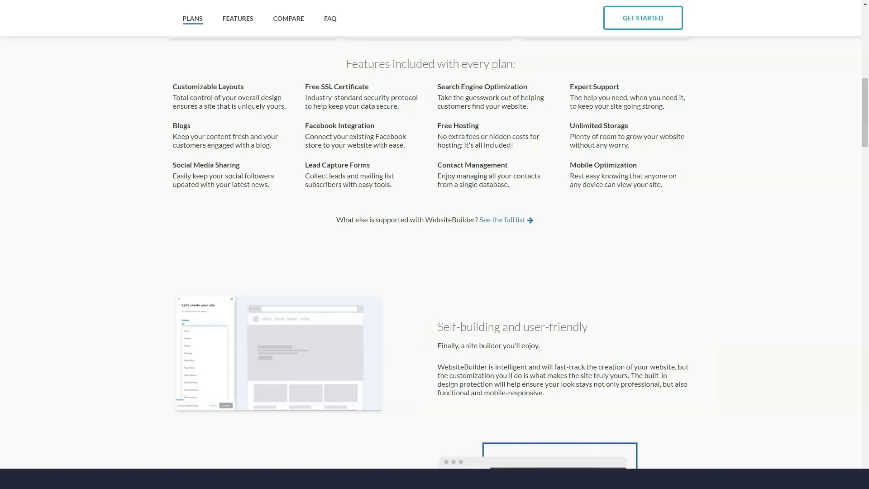
scroll(435, 272, down, 5)
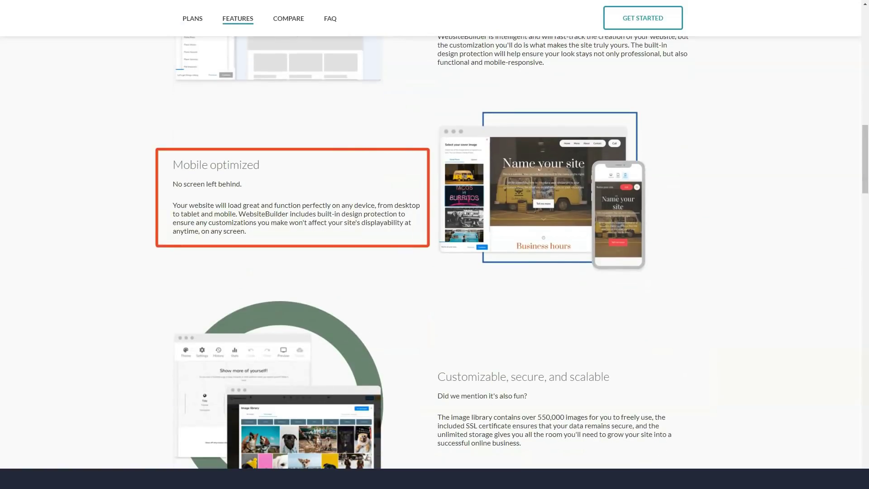
scroll(435, 272, down, 4)
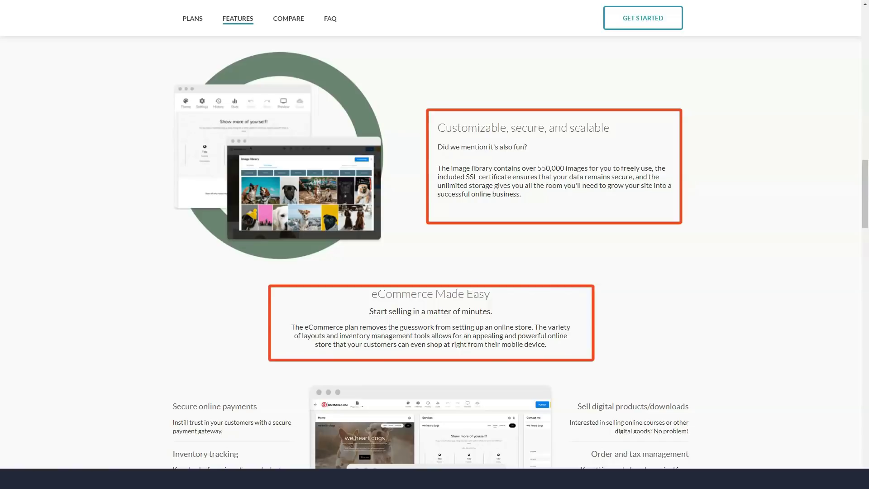
scroll(434, 272, down, 4)
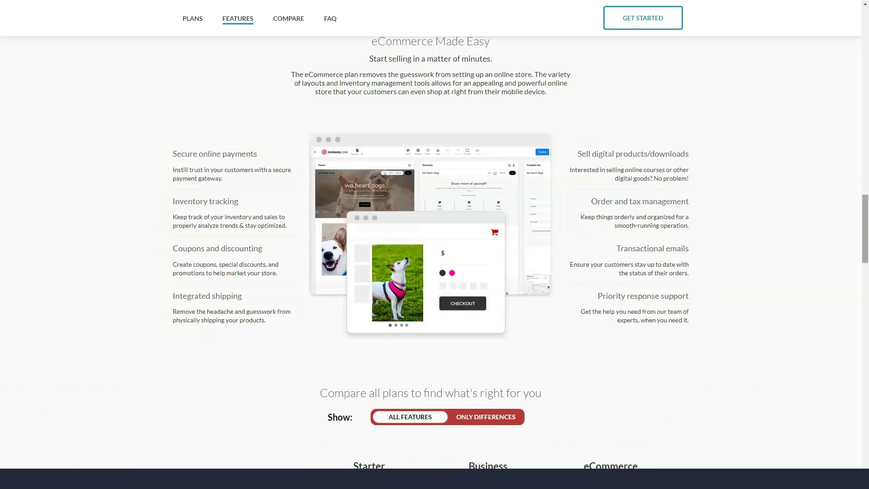
scroll(435, 271, down, 10)
scroll(434, 271, down, 1)
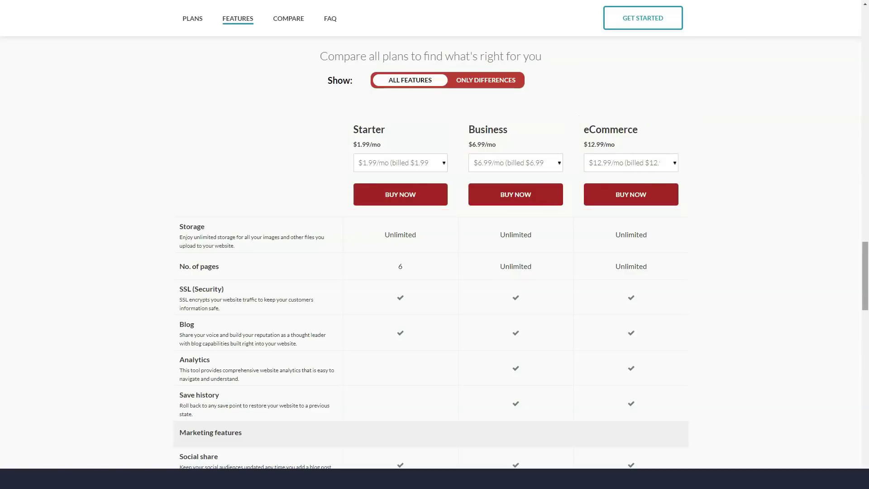
scroll(434, 271, down, 5)
scroll(434, 272, down, 5)
scroll(434, 272, down, 5)
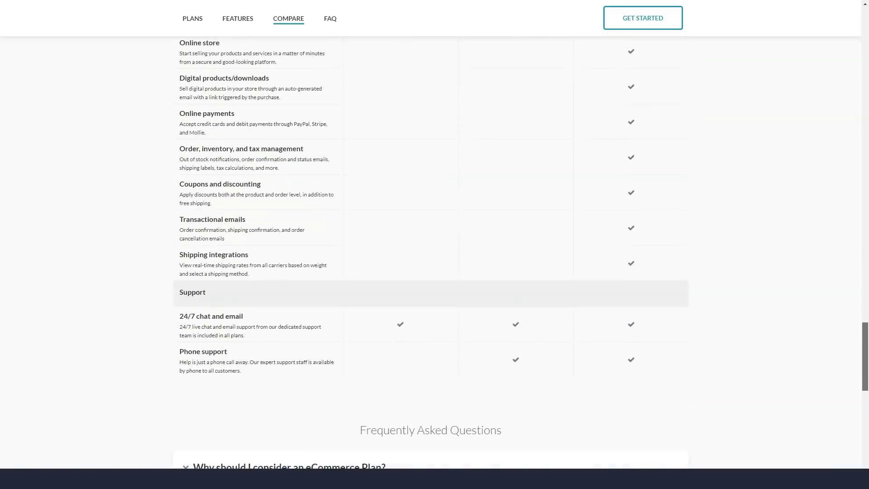
scroll(434, 272, down, 5)
scroll(435, 272, down, 2)
scroll(434, 272, up, 3)
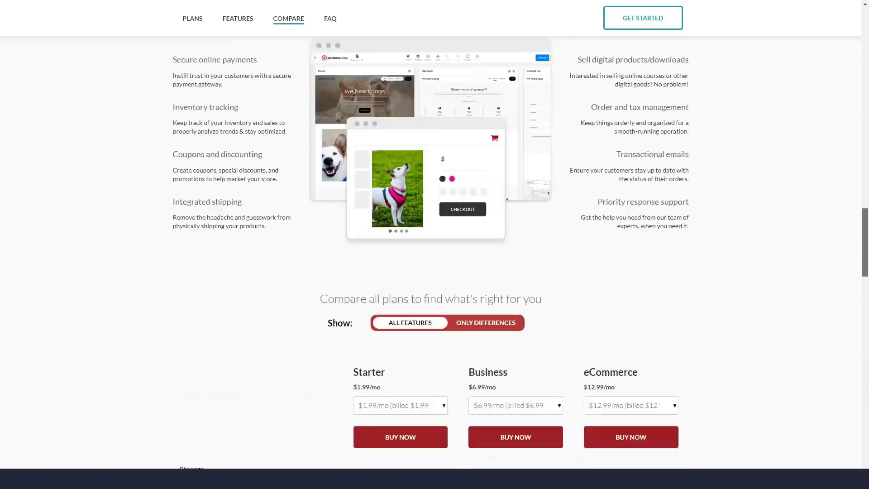
scroll(435, 271, up, 10)
scroll(434, 272, up, 5)
scroll(434, 272, up, 5)
scroll(434, 272, up, 3)
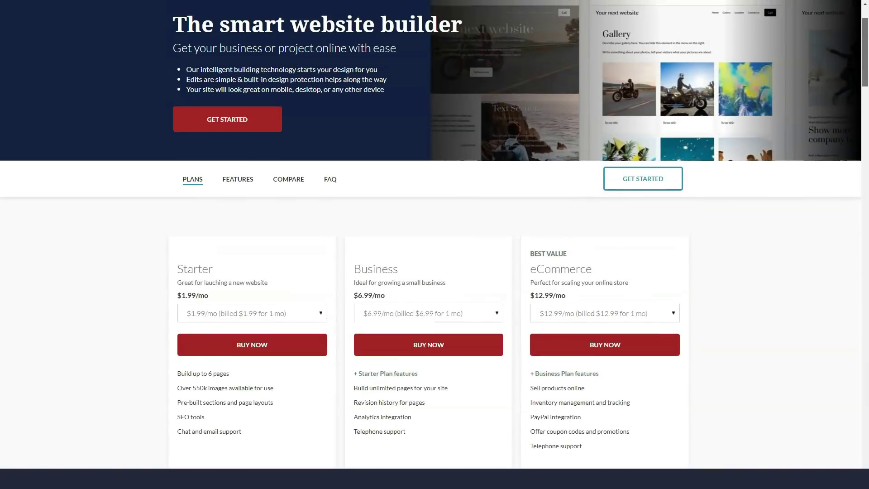
scroll(434, 272, down, 8)
scroll(435, 272, down, 1)
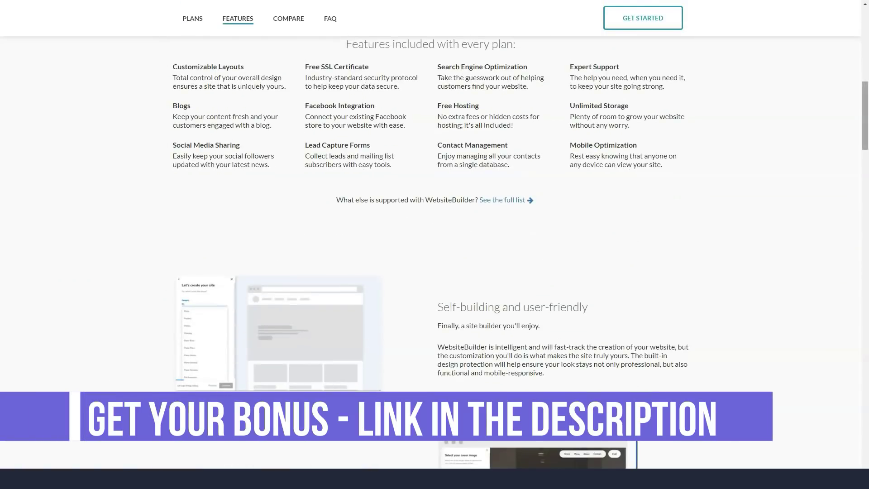
scroll(435, 272, up, 8)
scroll(434, 271, up, 2)
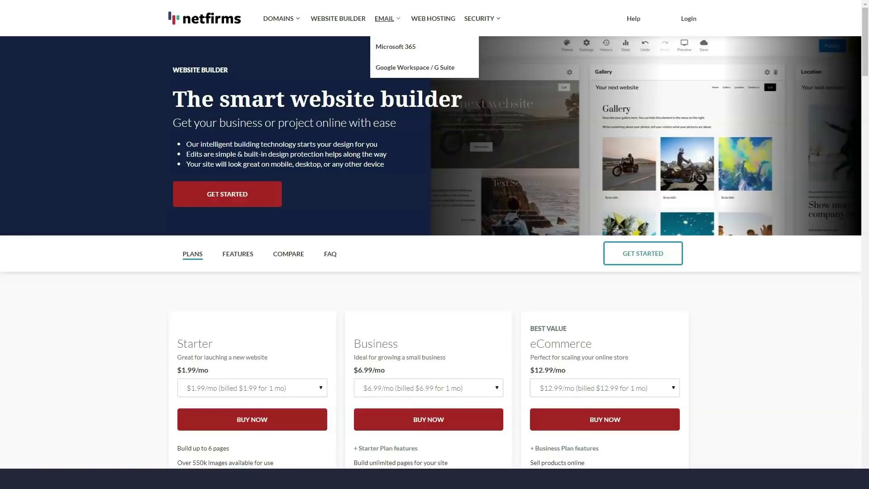
Open the Microsoft 365 email plans page from the EMAIL menu
click(395, 46)
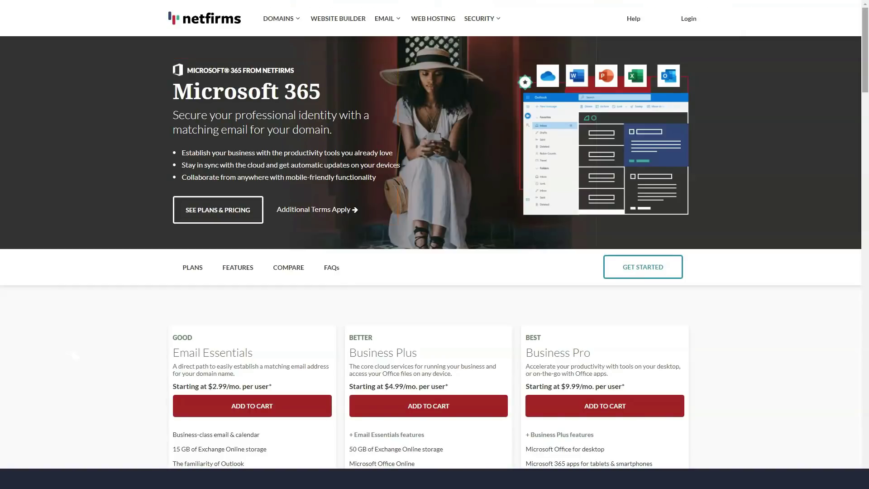
scroll(435, 271, down, 5)
scroll(435, 271, down, 5)
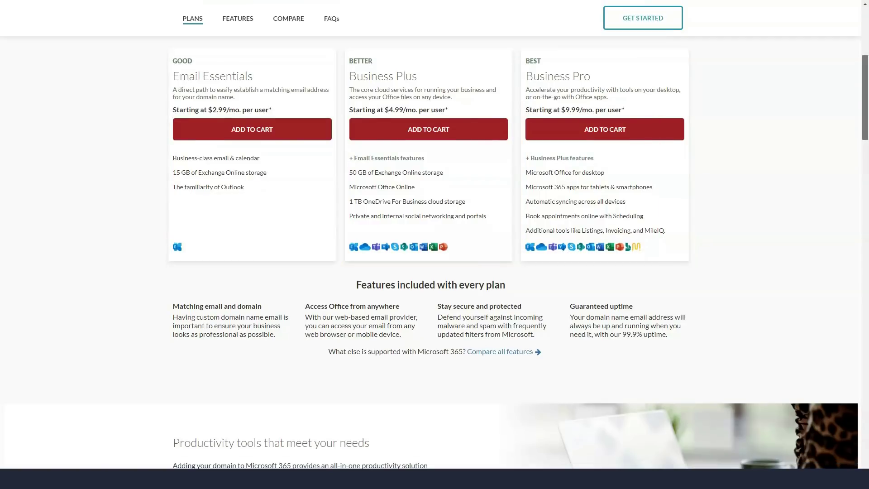
scroll(435, 272, down, 5)
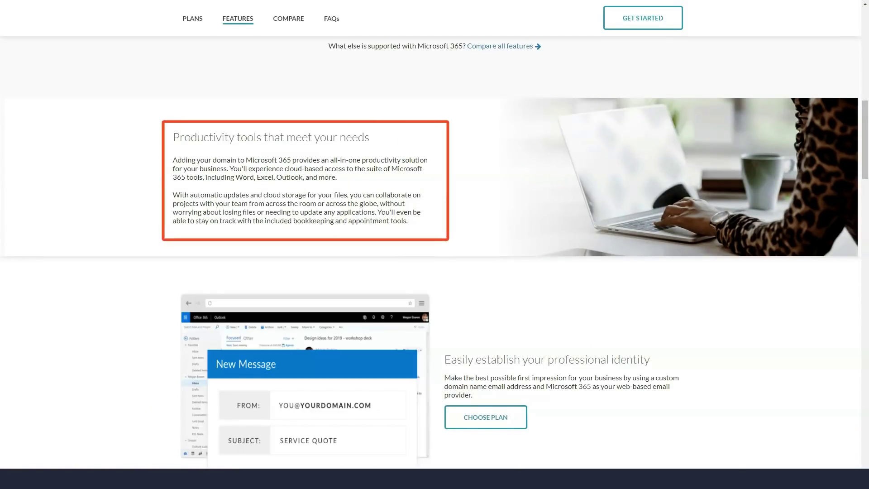
scroll(435, 271, down, 5)
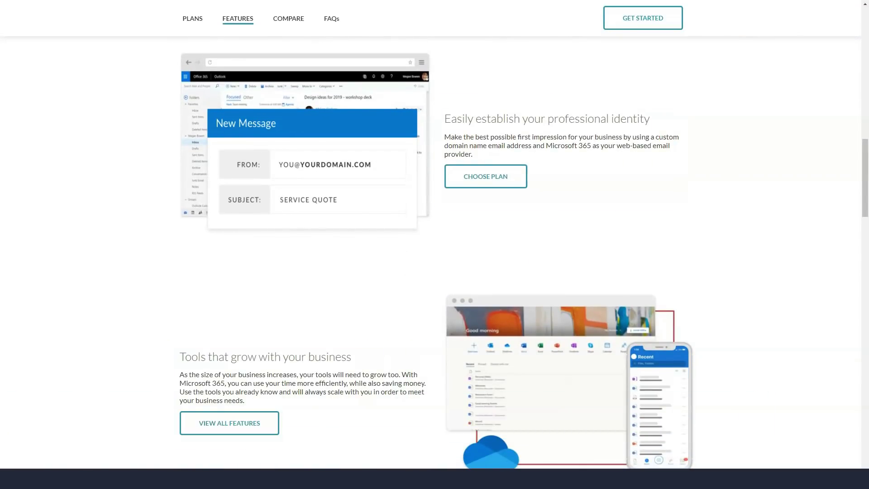
scroll(434, 271, down, 10)
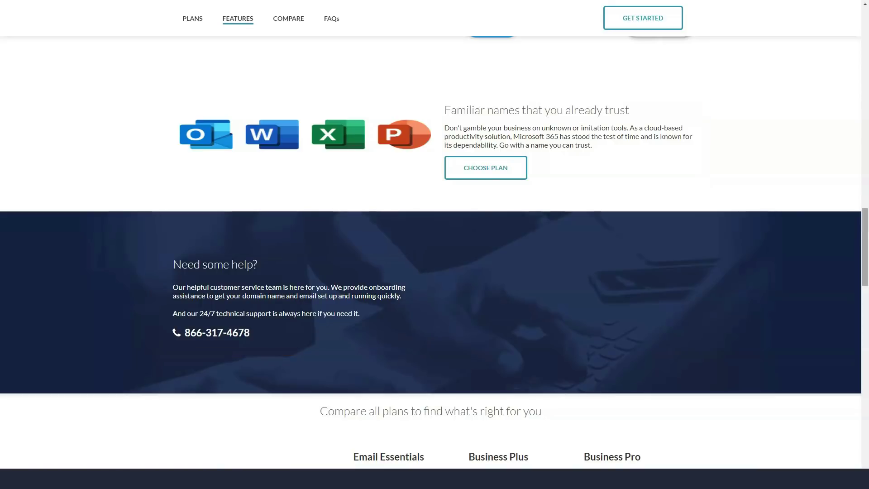
scroll(435, 271, down, 5)
scroll(435, 271, down, 2)
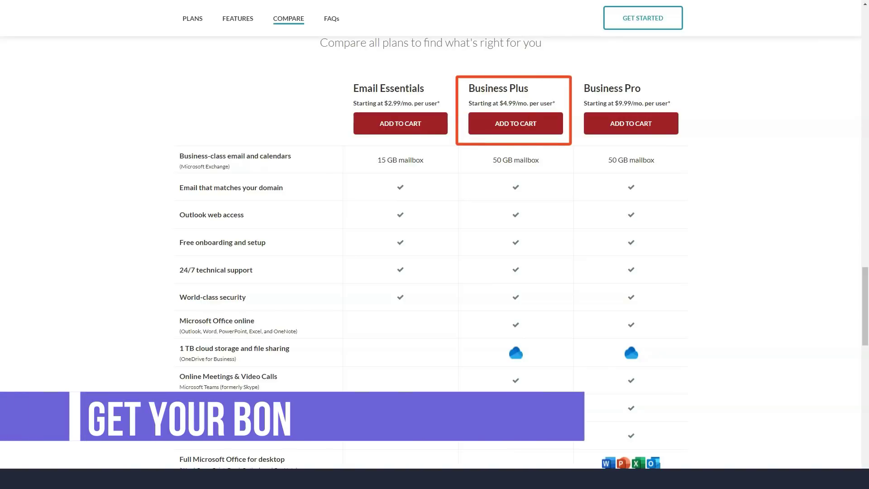
drag(864, 306, 864, 393)
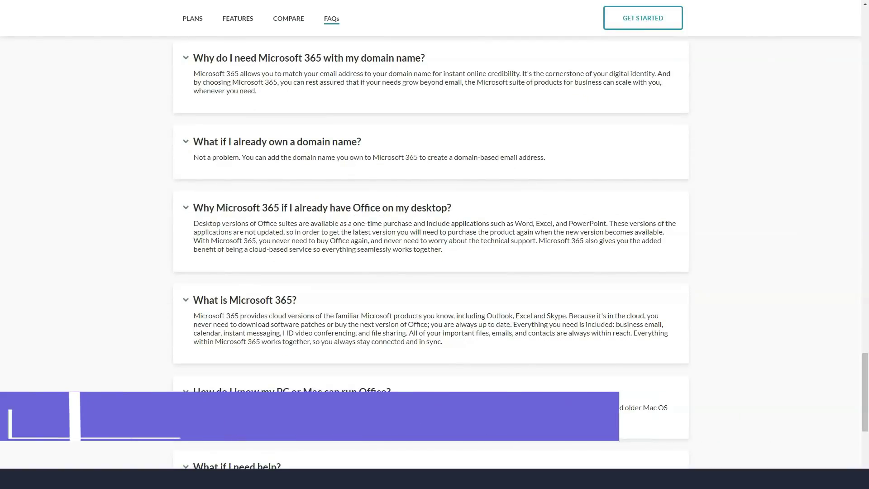
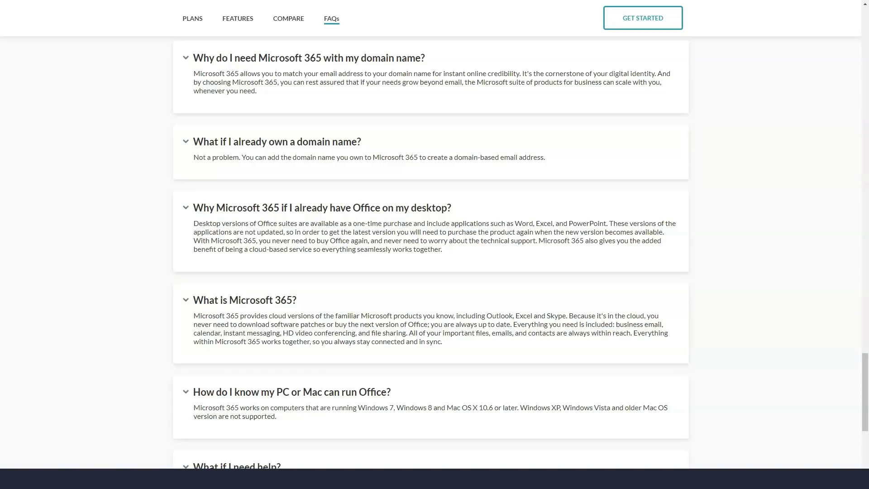
drag(864, 394, 865, 435)
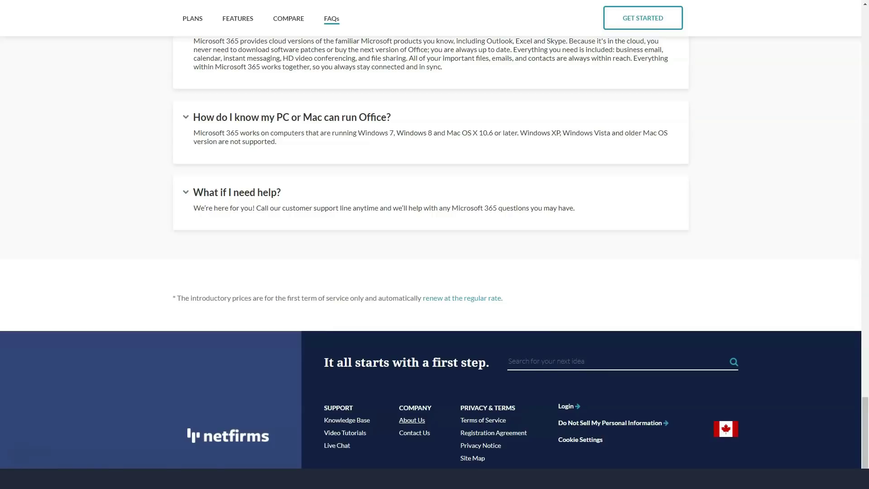
Go to Netfirms' About Us page from the COMPANY footer link
click(411, 419)
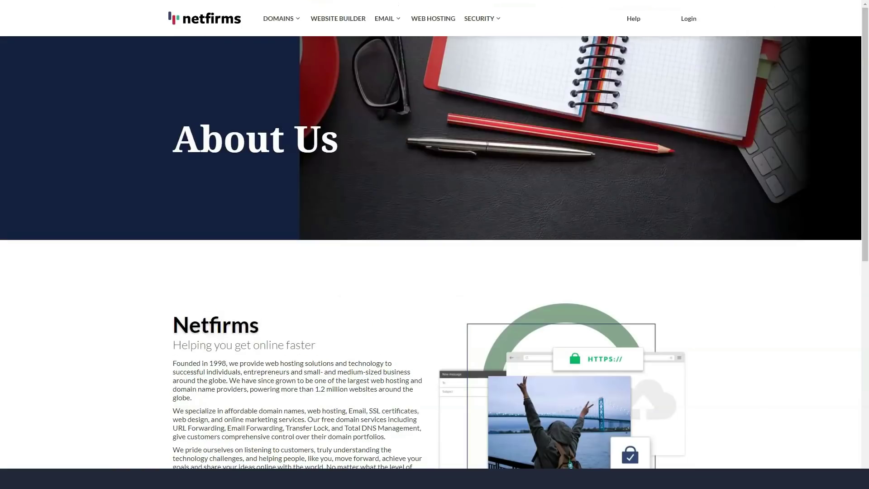
scroll(435, 272, down, 5)
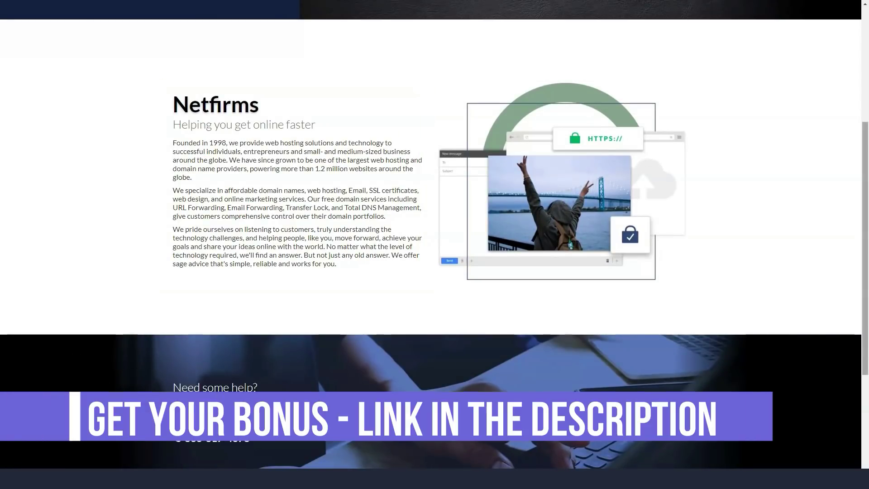
scroll(434, 245, up, 1)
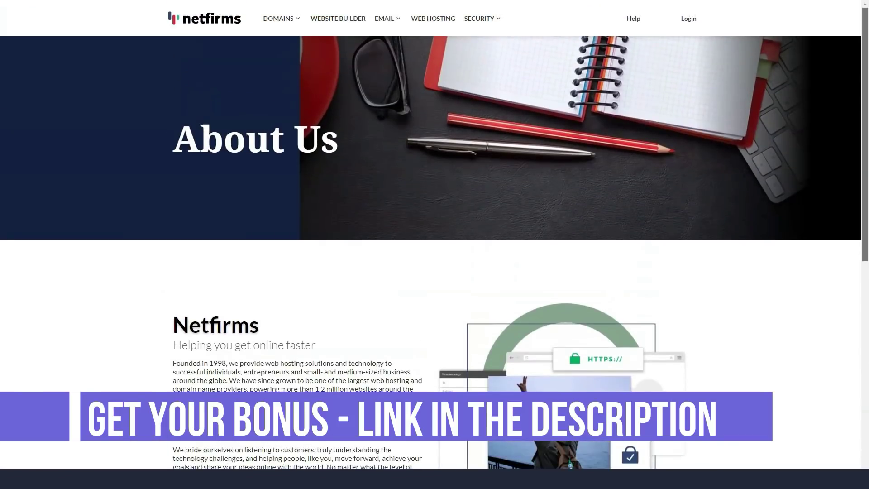
Open Search For Your Domain from the DOMAINS menu
click(278, 18)
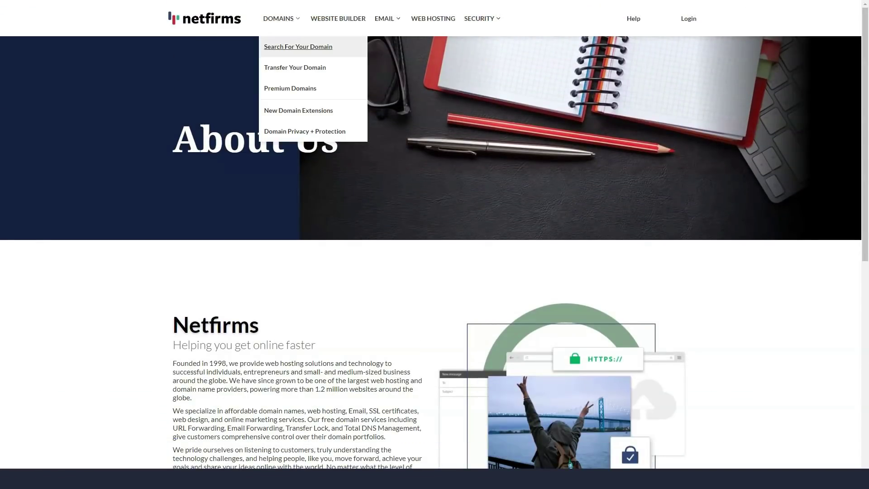
click(297, 46)
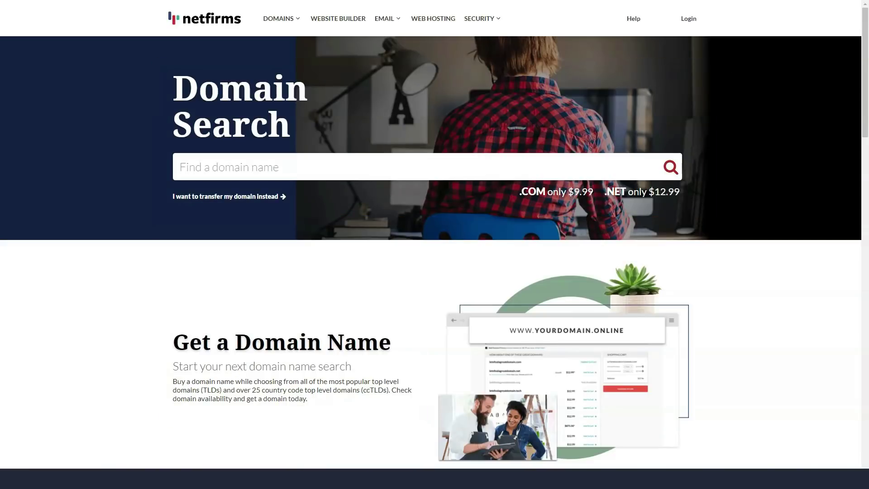
scroll(434, 271, down, 5)
scroll(435, 272, down, 5)
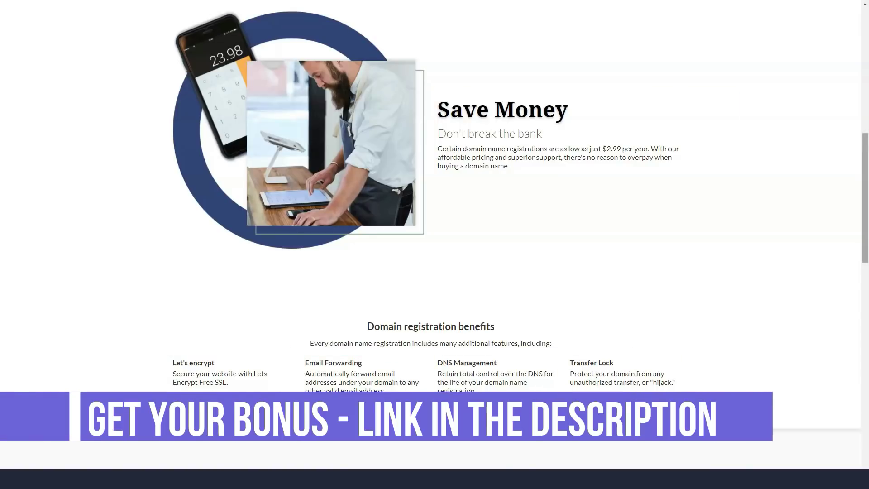
scroll(435, 245, down, 8)
scroll(435, 245, down, 8)
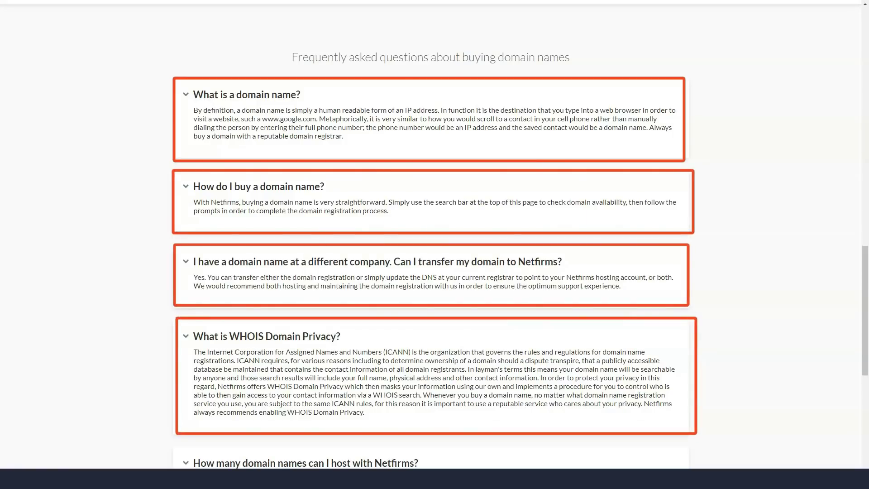
scroll(434, 271, down, 5)
scroll(434, 271, down, 3)
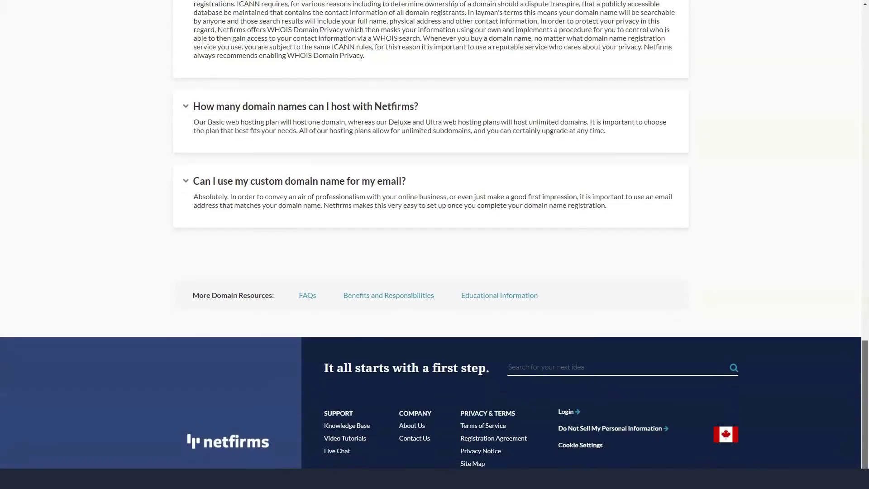